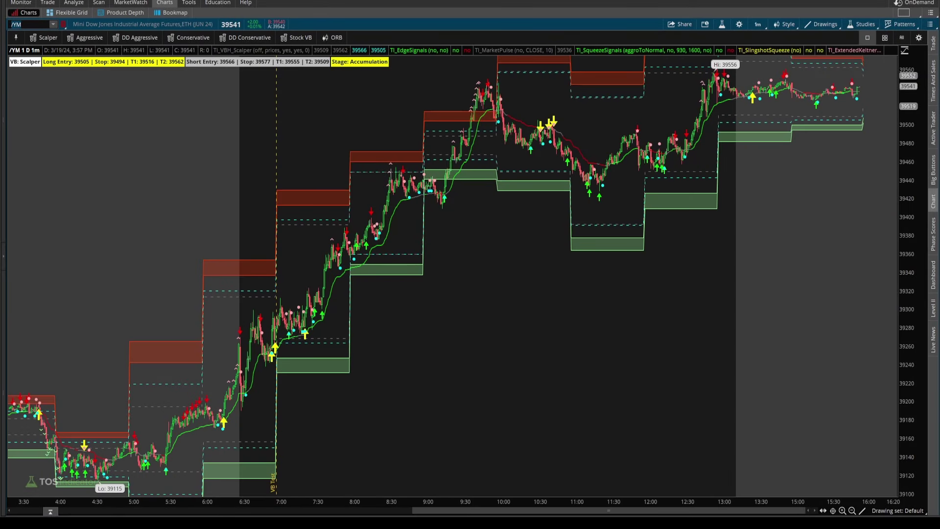
Step: Circle and bracket the 9:30–10:00 peak, mark 9:00 and 10:00 on the axis, then clear the marks
mouse_move(526, 99)
left_mouse_down()
mouse_move(445, 82)
mouse_move(431, 195)
mouse_move(522, 161)
mouse_move(520, 105)
left_mouse_up()
mouse_move(613, 87)
left_mouse_down()
mouse_move(539, 110)
mouse_move(560, 115)
mouse_move(543, 109)
mouse_move(555, 106)
left_mouse_up()
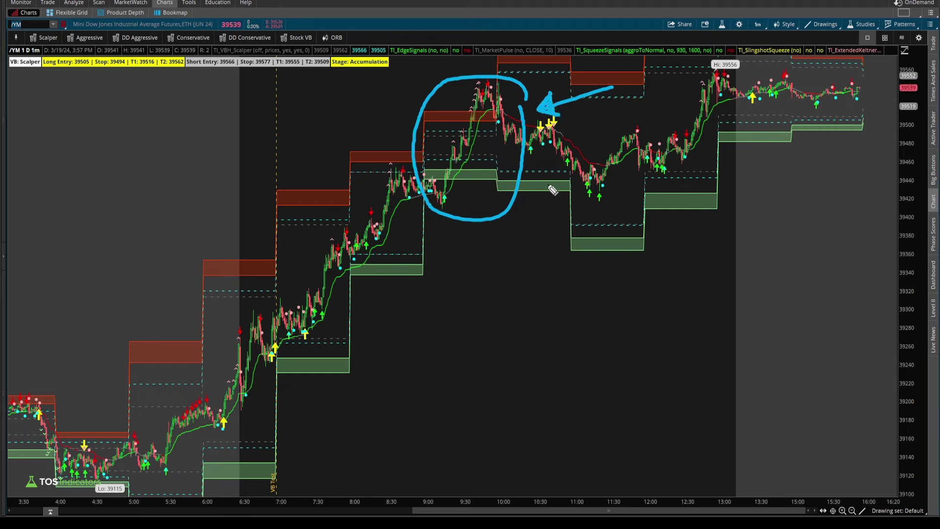
mouse_move(419, 294)
left_mouse_down()
mouse_move(509, 315)
mouse_move(508, 273)
left_mouse_up()
mouse_move(465, 322)
left_mouse_down()
mouse_move(457, 345)
mouse_move(478, 352)
left_mouse_up()
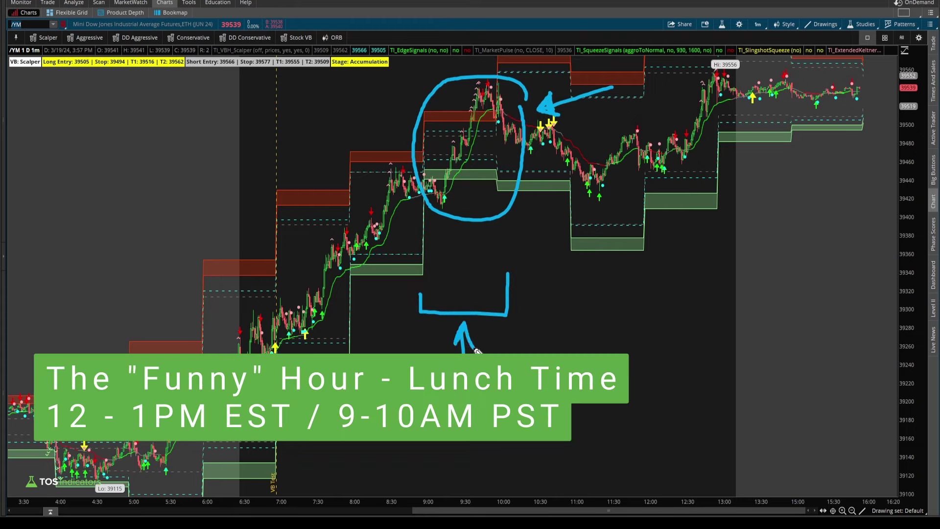
left_click_drag(422, 480, 422, 489)
left_click_drag(505, 479, 506, 493)
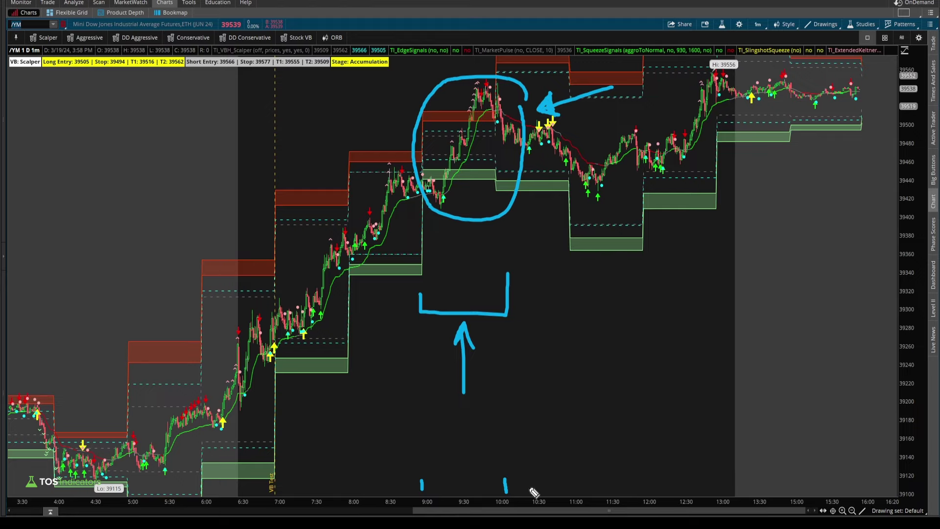
key("Delete")
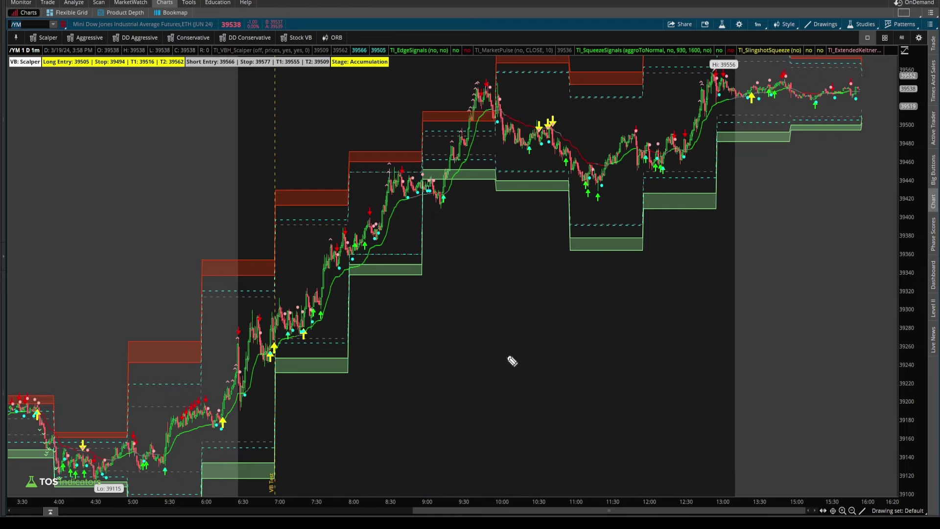
Step: Write an underlined 'VOL' with a downward arrow on the chart, then clear it
mouse_move(407, 334)
left_mouse_down()
mouse_move(435, 378)
mouse_move(445, 334)
mouse_move(523, 372)
left_mouse_up()
mouse_move(424, 388)
left_mouse_down()
mouse_move(518, 387)
mouse_move(529, 395)
left_mouse_up()
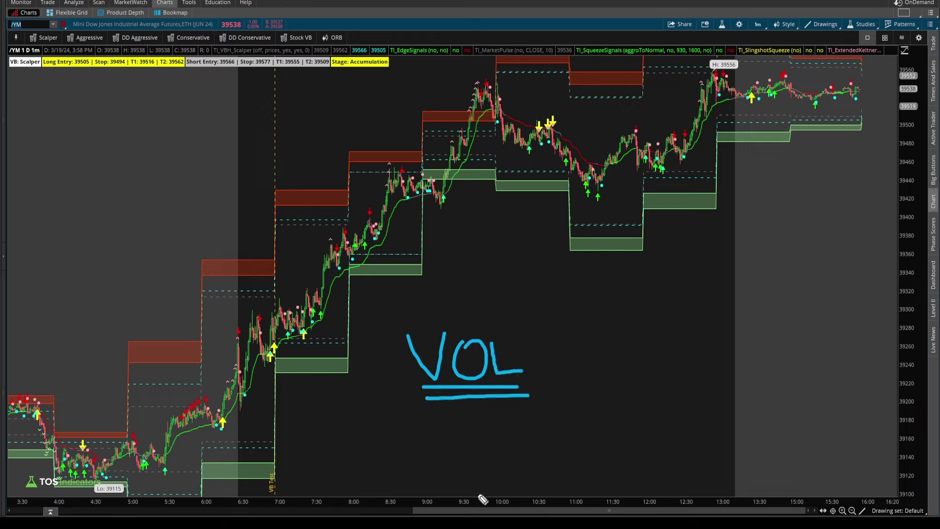
mouse_move(466, 413)
left_mouse_down()
mouse_move(469, 472)
mouse_move(462, 451)
mouse_move(479, 457)
left_mouse_up()
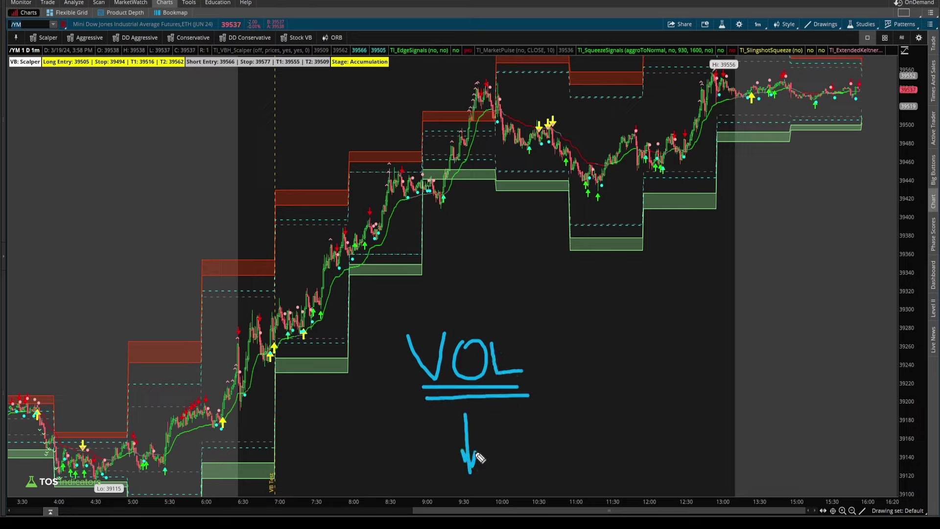
key("ctrl+shift+7")
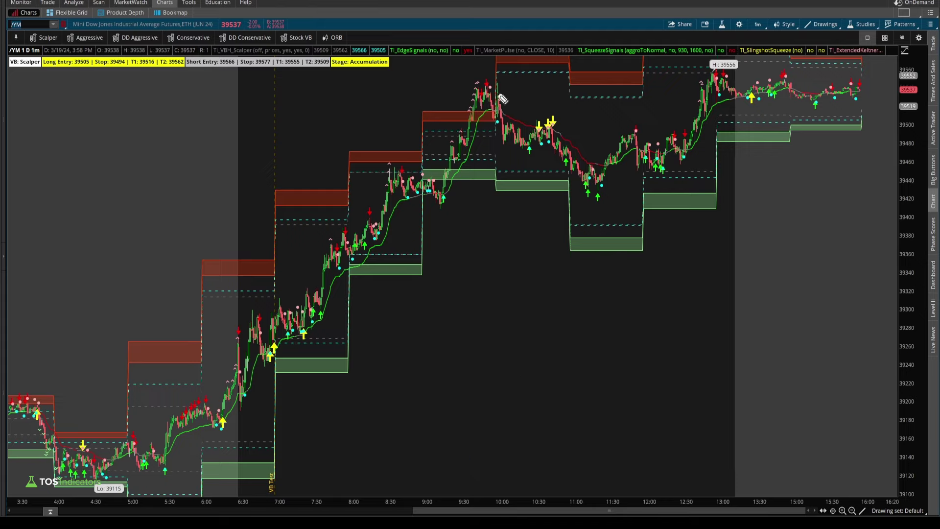
Step: Write and circle a '4' with a pointing arrow, then clear it
mouse_move(441, 323)
left_mouse_down()
mouse_move(456, 369)
mouse_move(484, 370)
left_mouse_up()
mouse_move(492, 318)
left_mouse_down()
mouse_move(483, 405)
mouse_move(489, 330)
left_mouse_up()
mouse_move(551, 317)
left_mouse_down()
mouse_move(516, 338)
mouse_move(543, 337)
left_mouse_up()
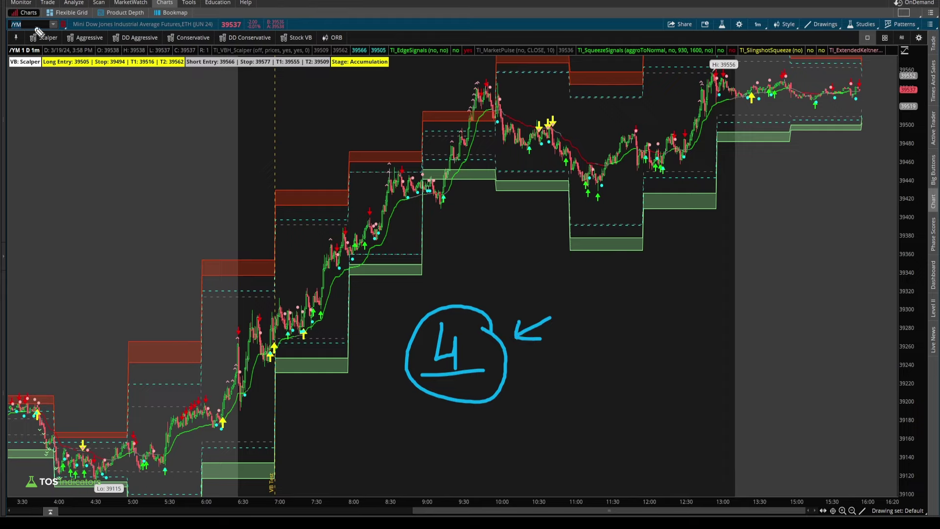
key("Escape")
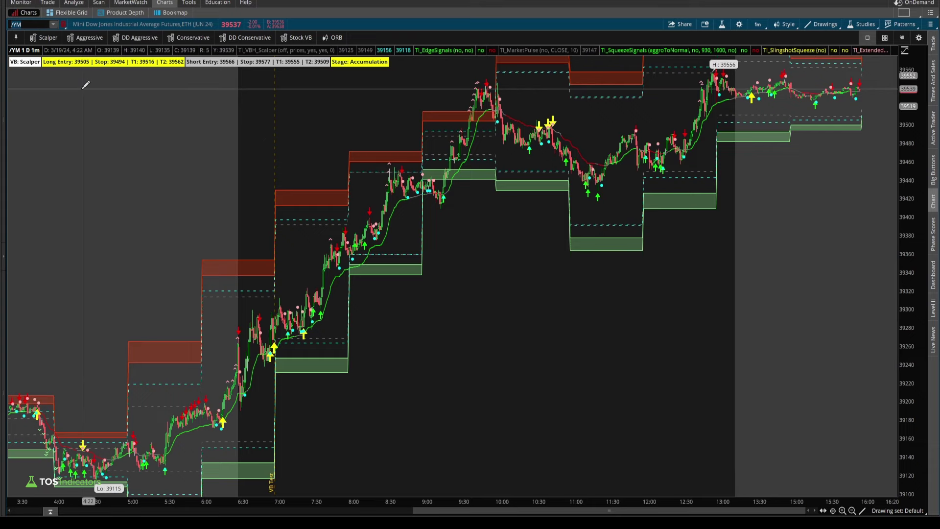
Step: Load the /RTY futures chart and mark the planned move from Scalper to Aggressive
left_click(30, 24)
type("/RTY")
key("Return")
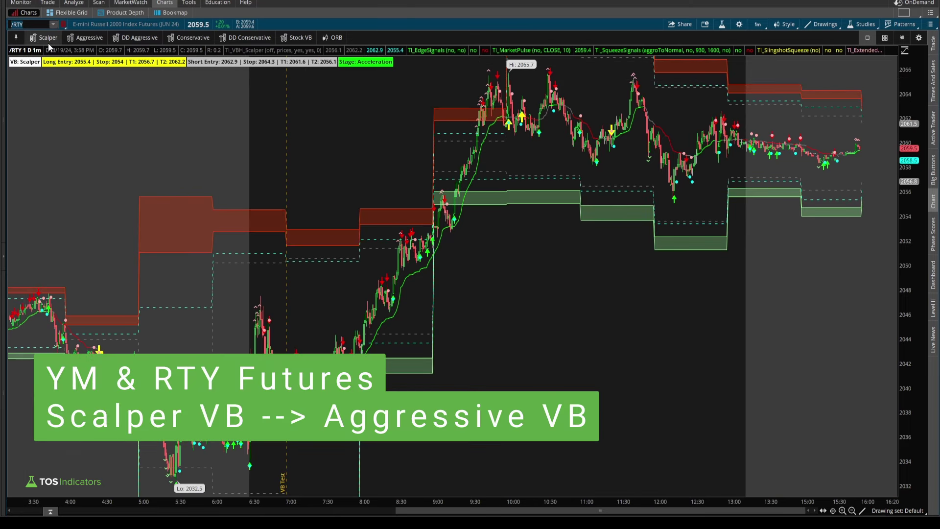
mouse_move(47, 53)
left_mouse_down()
mouse_move(58, 21)
mouse_move(27, 48)
left_mouse_up()
mouse_move(108, 33)
left_mouse_down()
mouse_move(98, 24)
mouse_move(63, 54)
mouse_move(97, 31)
left_mouse_up()
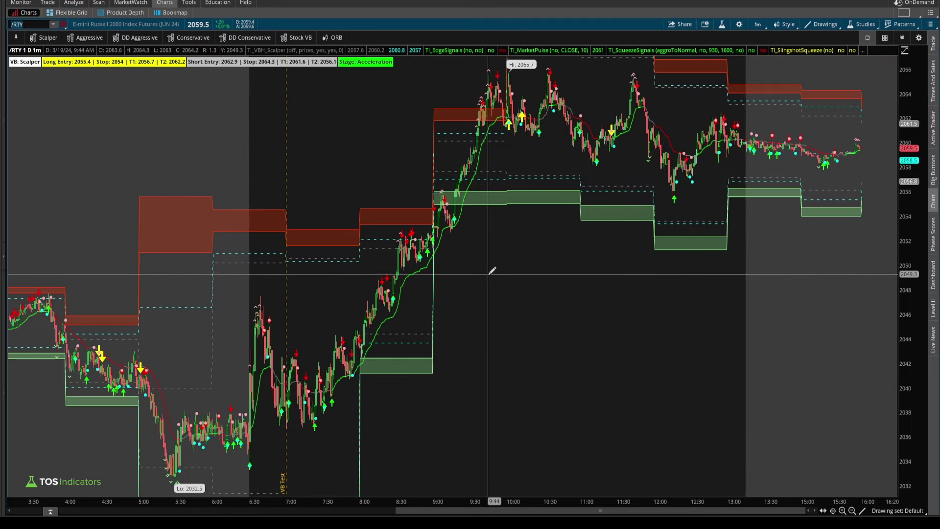
Step: Zoom to 7:15–11:00 and trace price climbing through and breaking above the red cloud
left_click_drag(307, 269, 579, 265)
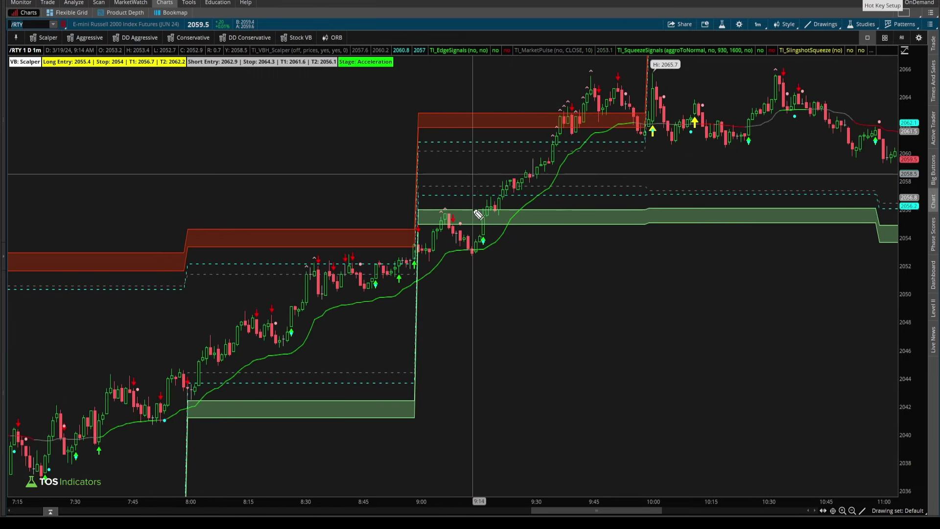
mouse_move(424, 249)
left_mouse_down()
mouse_move(473, 244)
mouse_move(554, 114)
left_mouse_up()
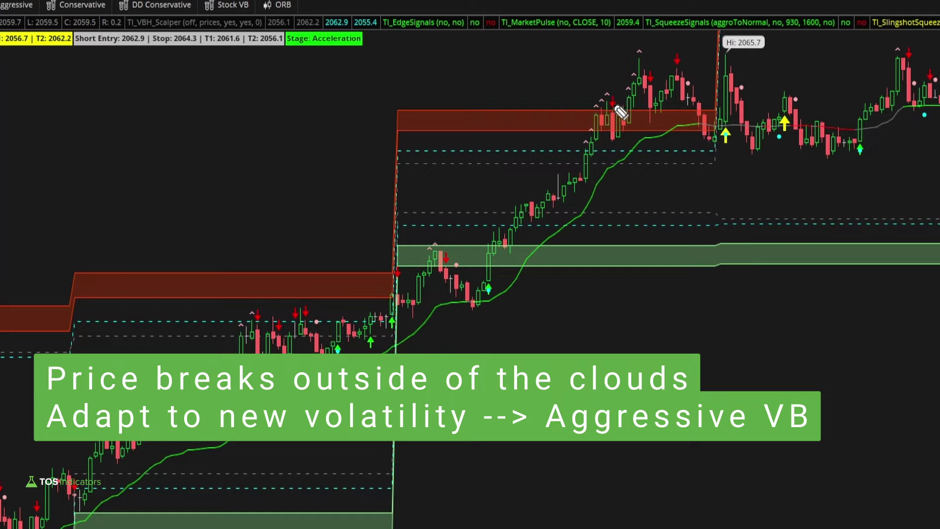
mouse_move(579, 182)
left_mouse_down()
mouse_move(605, 109)
mouse_move(610, 125)
left_mouse_up()
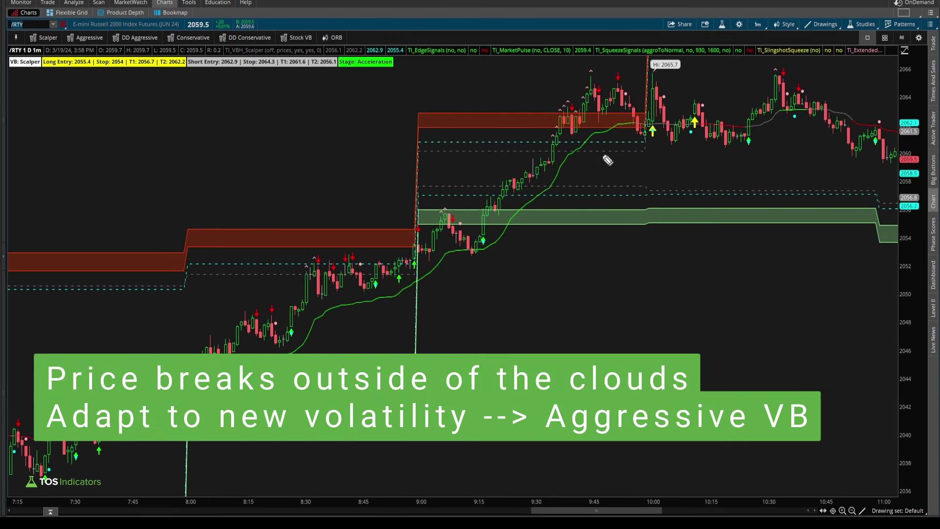
Step: Cross out Scalper, circle Aggressive, and switch the volatility clouds to the Aggressive preset
mouse_move(35, 22)
left_mouse_down()
mouse_move(63, 47)
mouse_move(42, 53)
left_mouse_up()
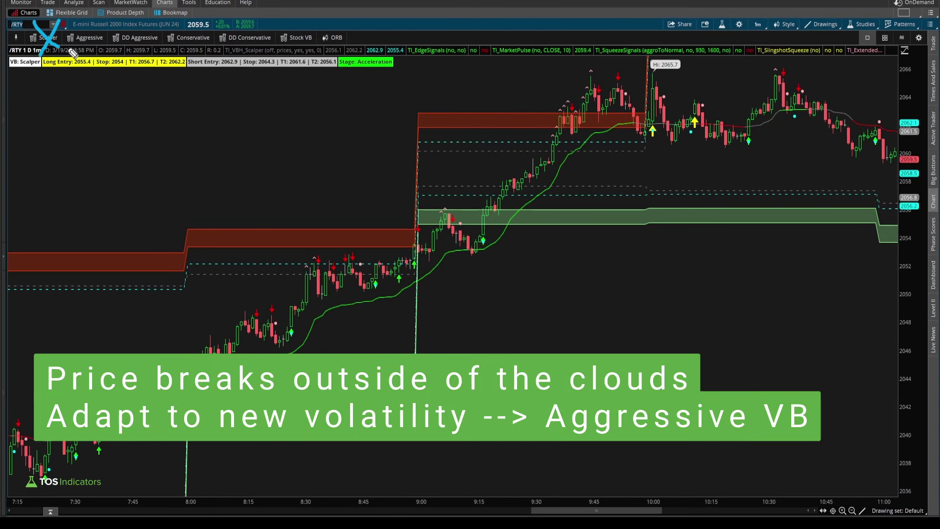
mouse_move(108, 53)
left_mouse_down()
mouse_move(117, 41)
mouse_move(71, 27)
mouse_move(66, 52)
left_mouse_up()
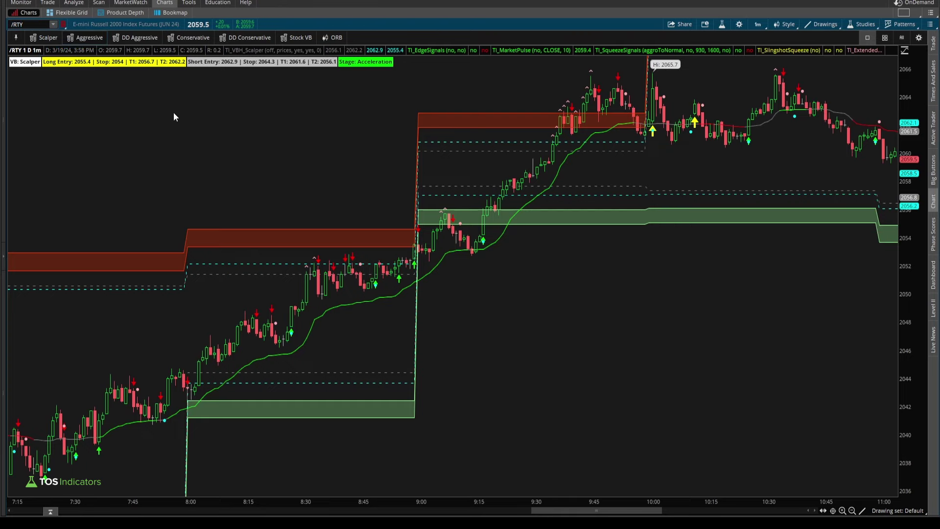
left_click(86, 37)
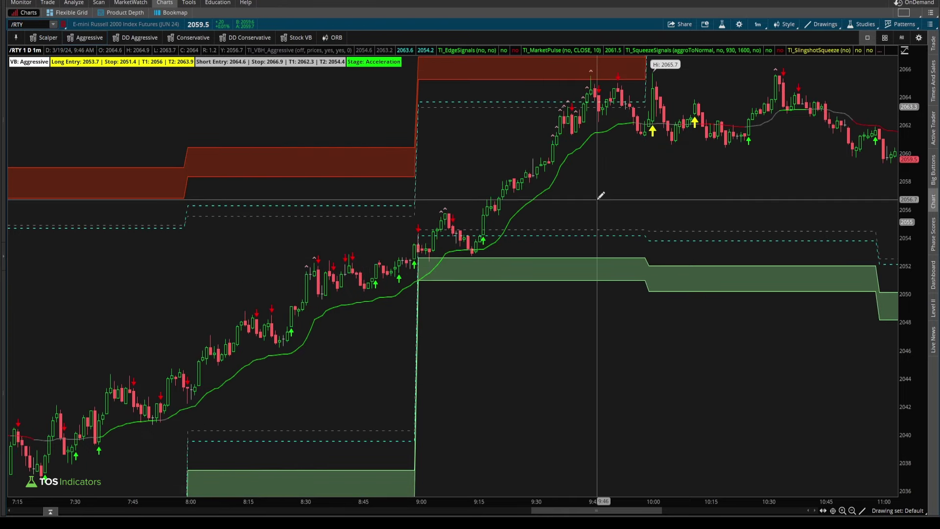
Step: Zoom out to the full 7:15–16:00 session, briefly circling the 9:45–10:00 highs
scroll(594, 218, "down", 1)
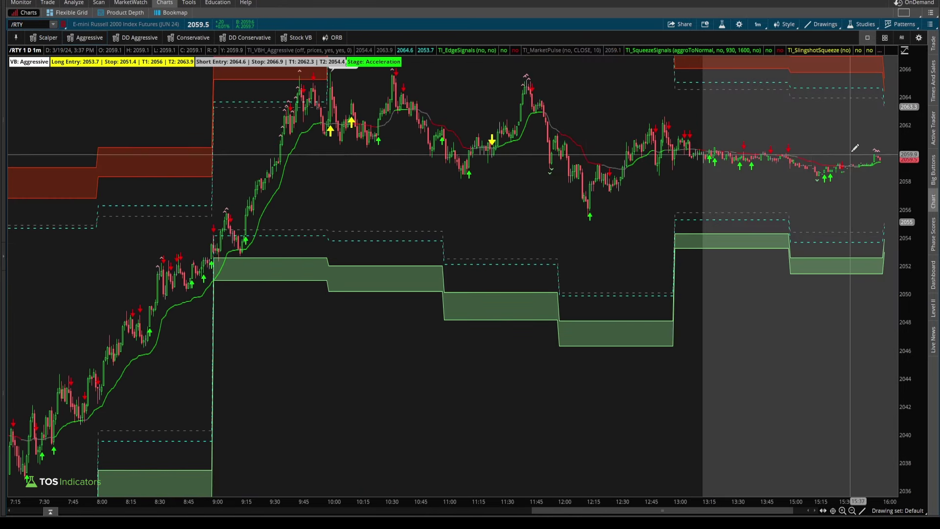
mouse_move(273, 141)
left_mouse_down()
mouse_move(284, 146)
mouse_move(306, 112)
mouse_move(289, 146)
left_mouse_up()
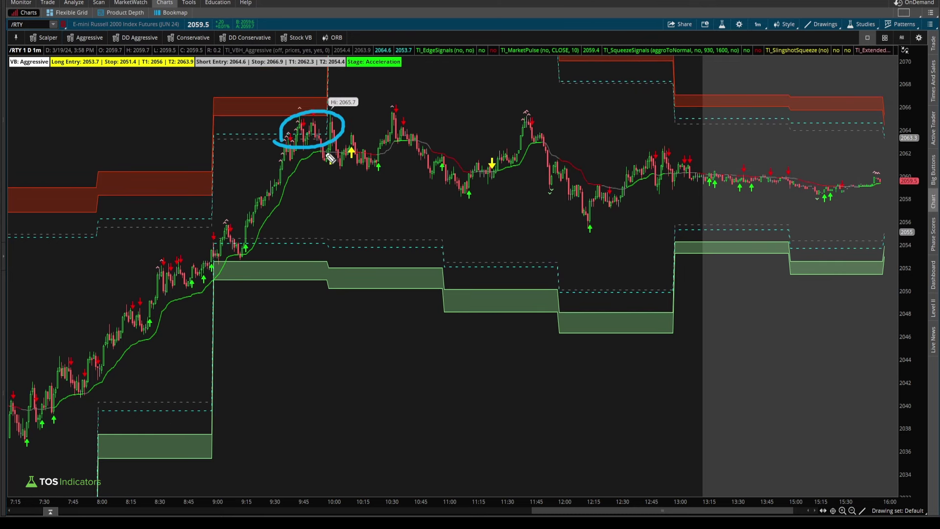
key("ctrl+z")
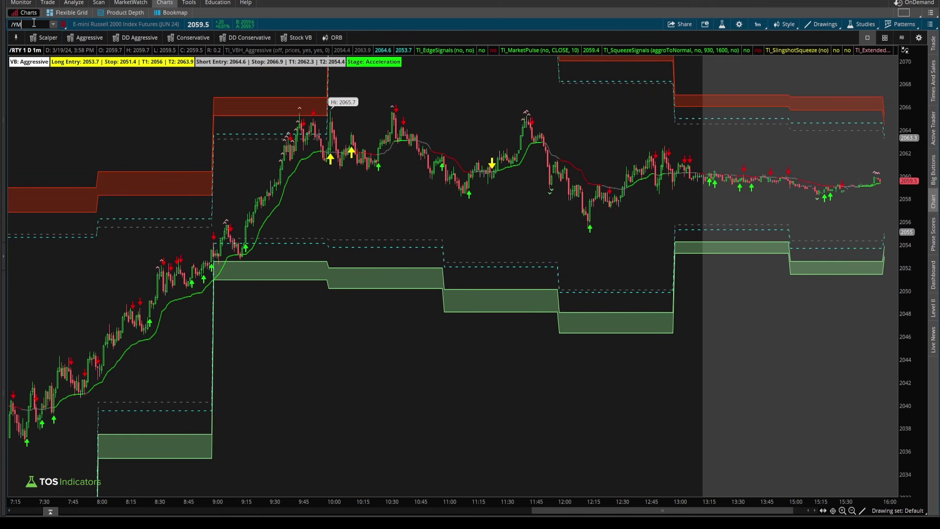
Step: Load the /YM Mini Dow futures chart
left_click(34, 22)
type("/YM")
key("Return")
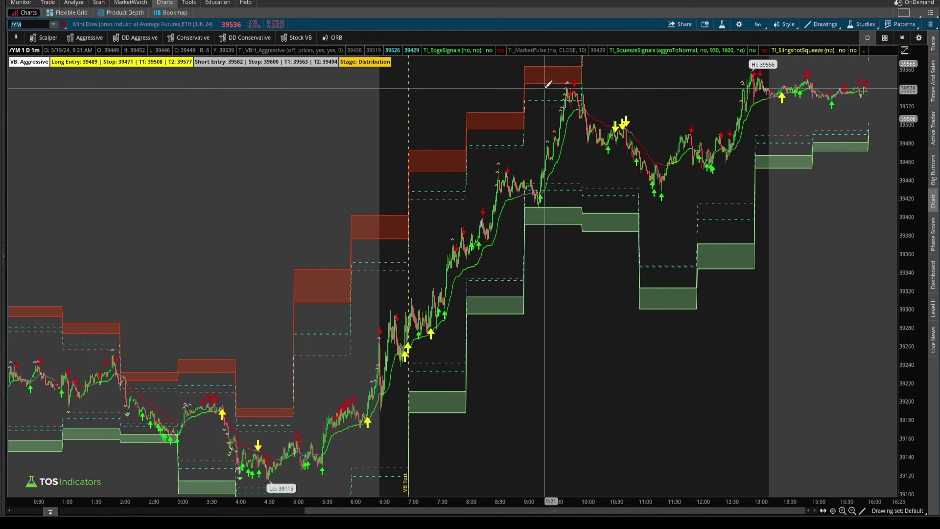
mouse_move(600, 86)
left_mouse_down()
mouse_move(551, 80)
mouse_move(581, 117)
mouse_move(598, 83)
mouse_move(590, 121)
mouse_move(624, 127)
mouse_move(652, 172)
mouse_move(653, 160)
mouse_move(652, 174)
left_mouse_up()
left_click_drag(569, 181, 656, 176)
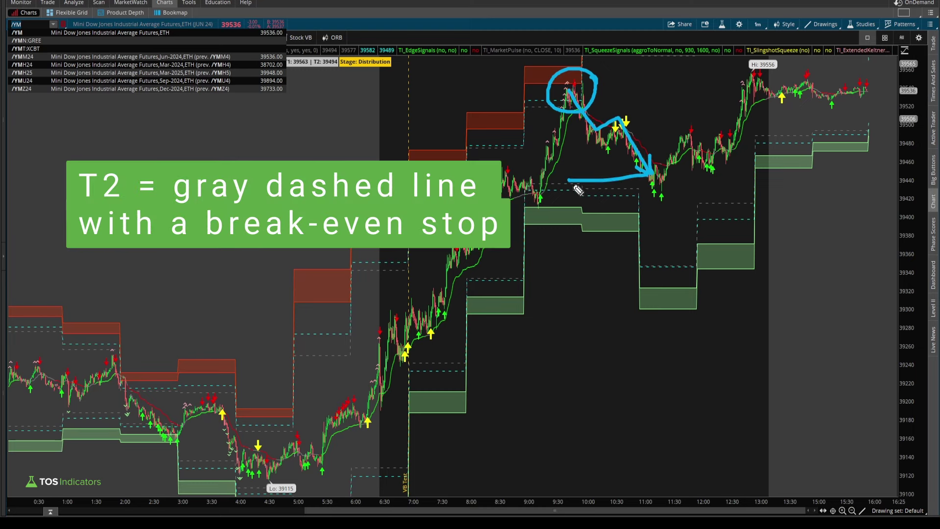
left_click_drag(564, 132, 581, 132)
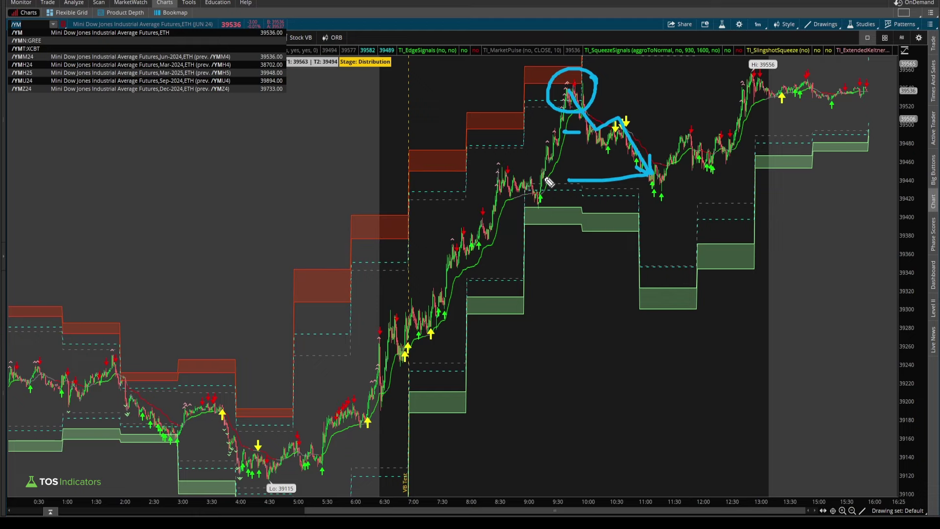
key("Escape")
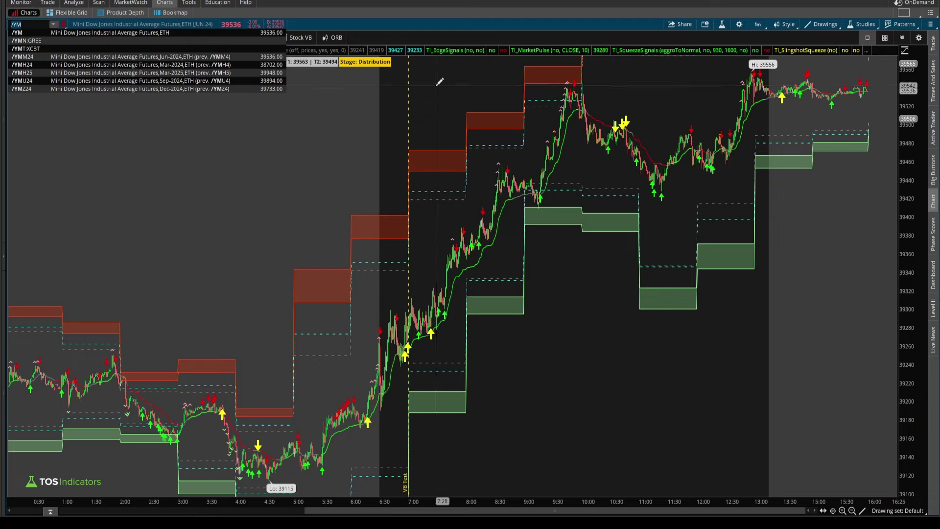
left_click(30, 24)
Step: Load /ES S&P 500 futures and zoom the chart to 7:30–13:15
type("/ES")
key("Return")
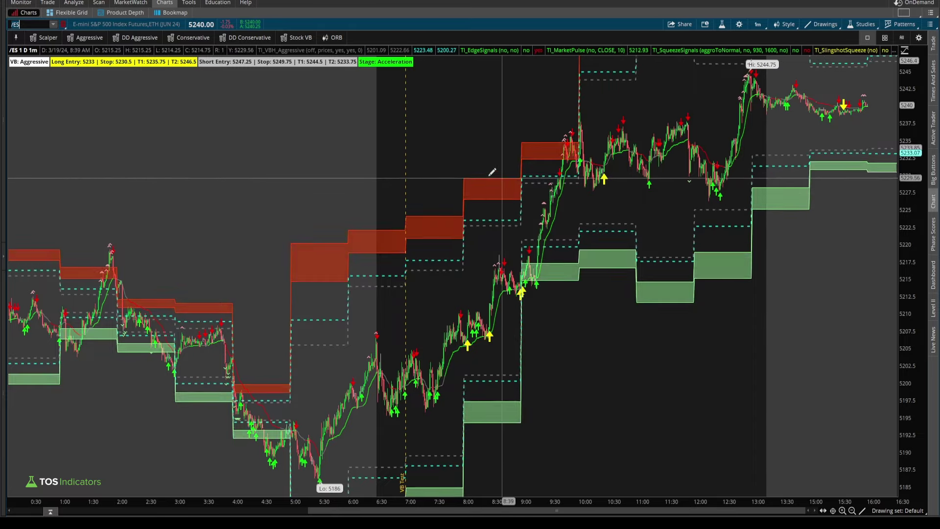
left_click_drag(431, 119, 770, 372)
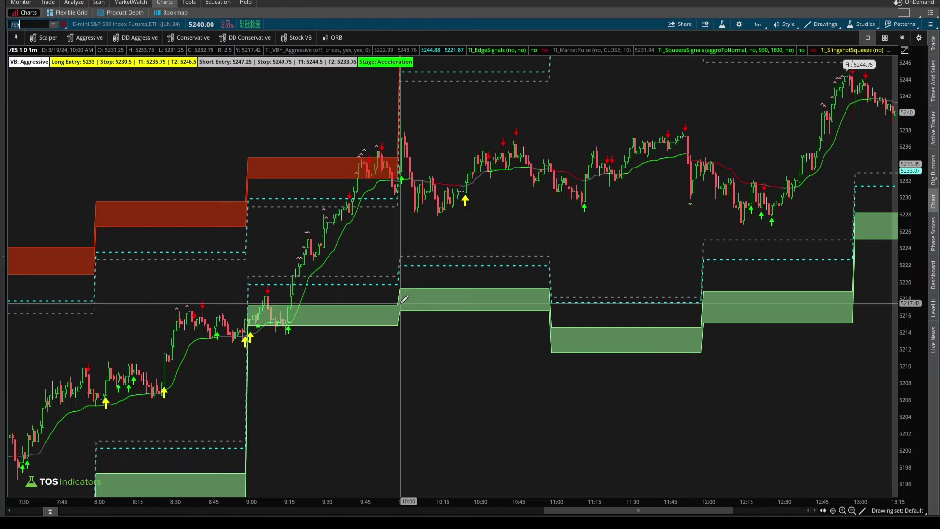
Step: Apply the Scalper preset on /ES and zoom into 8:47–10:35, circling a candle
left_click(45, 38)
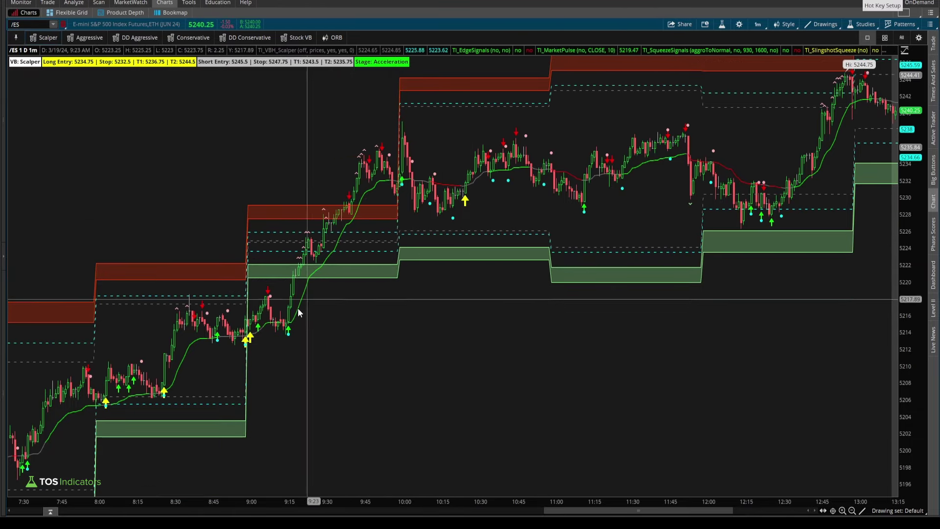
mouse_move(288, 302)
left_mouse_down()
mouse_move(346, 212)
mouse_move(331, 209)
left_mouse_up()
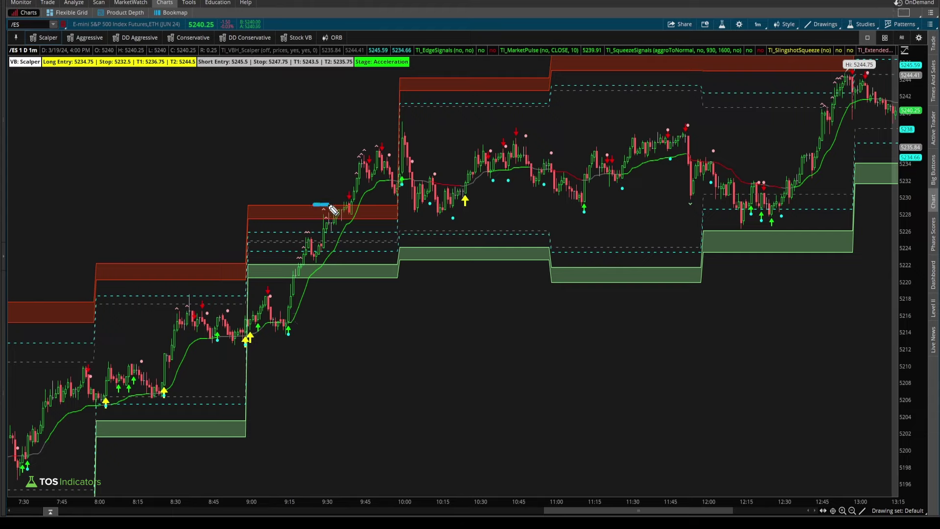
key("Escape")
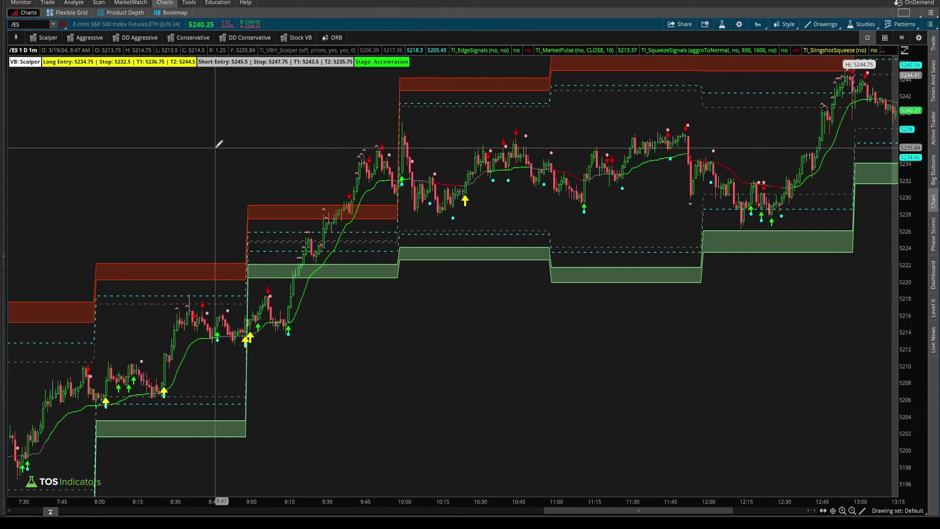
left_click_drag(217, 147, 494, 262)
mouse_move(453, 215)
left_mouse_down()
mouse_move(422, 209)
mouse_move(463, 217)
left_mouse_up()
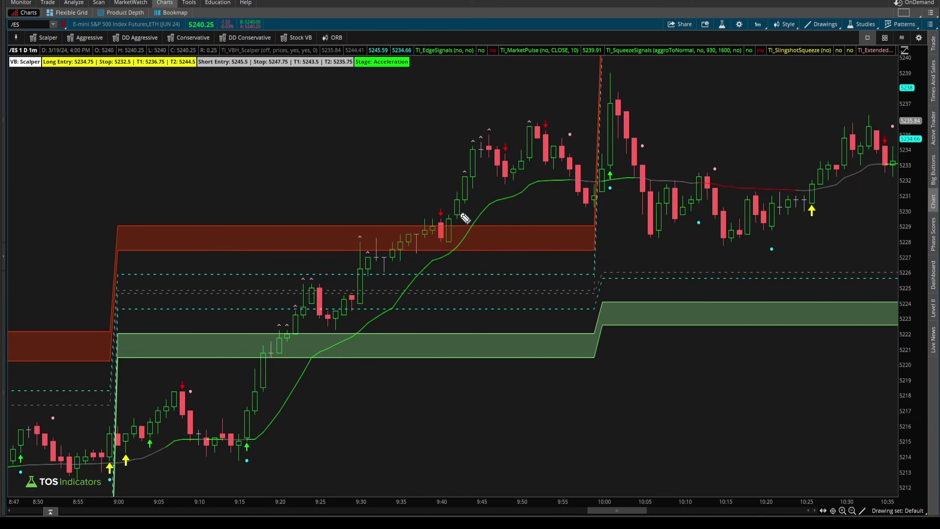
Step: Apply the Aggressive preset and mark the 9:40 rise, 9:46 red zone and Long Entry readout
left_click(84, 37)
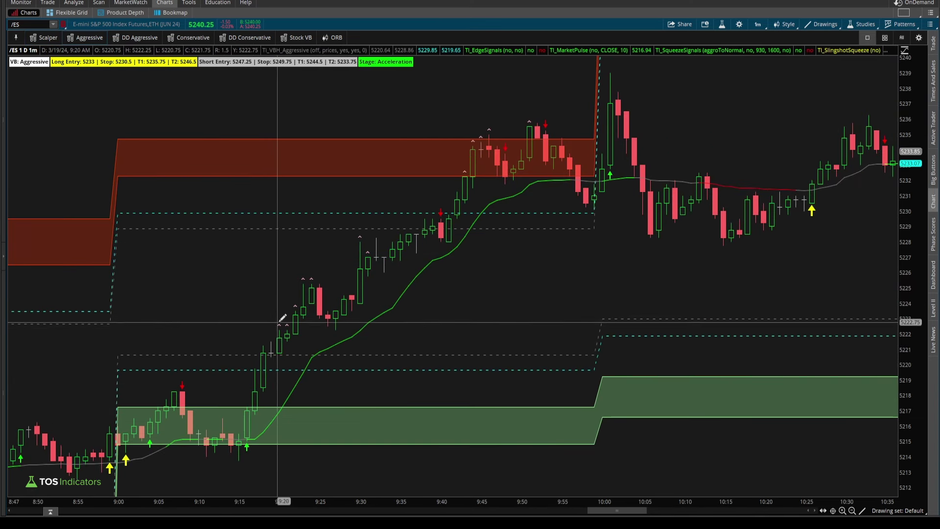
mouse_move(444, 238)
left_mouse_down()
mouse_move(489, 133)
mouse_move(496, 152)
left_mouse_up()
key("e")
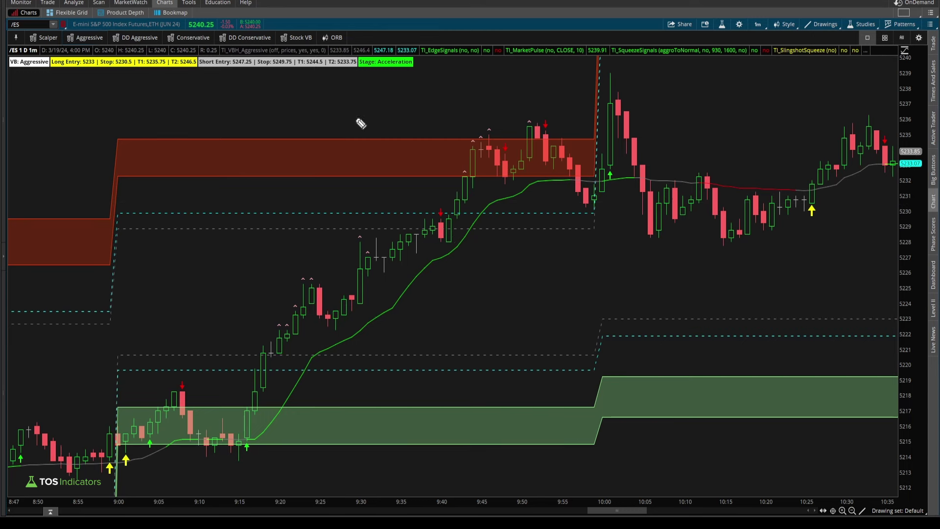
left_click_drag(489, 154, 513, 154)
key("Escape")
left_click_drag(76, 91, 84, 49)
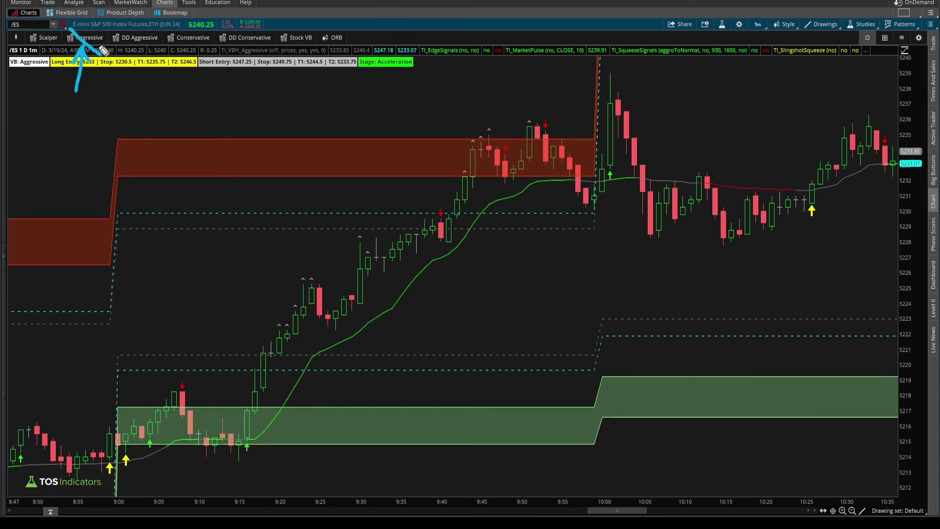
Step: Apply the Doomsday Aggressive preset and briefly arrow up from the 9:40 low
left_click(140, 38)
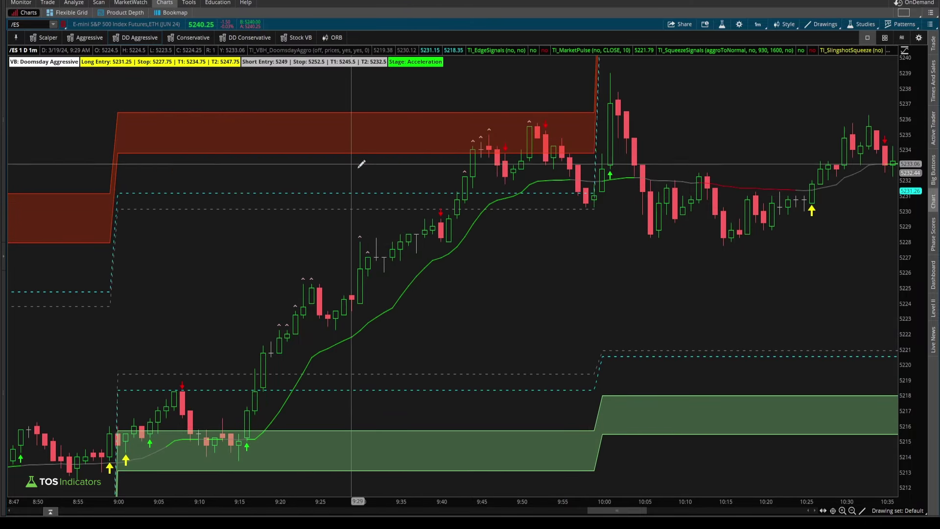
mouse_move(435, 230)
left_mouse_down()
mouse_move(456, 208)
mouse_move(475, 157)
mouse_move(486, 168)
mouse_move(490, 153)
mouse_move(516, 149)
mouse_move(541, 119)
mouse_move(568, 138)
mouse_move(559, 116)
left_mouse_up()
key("ctrl+z")
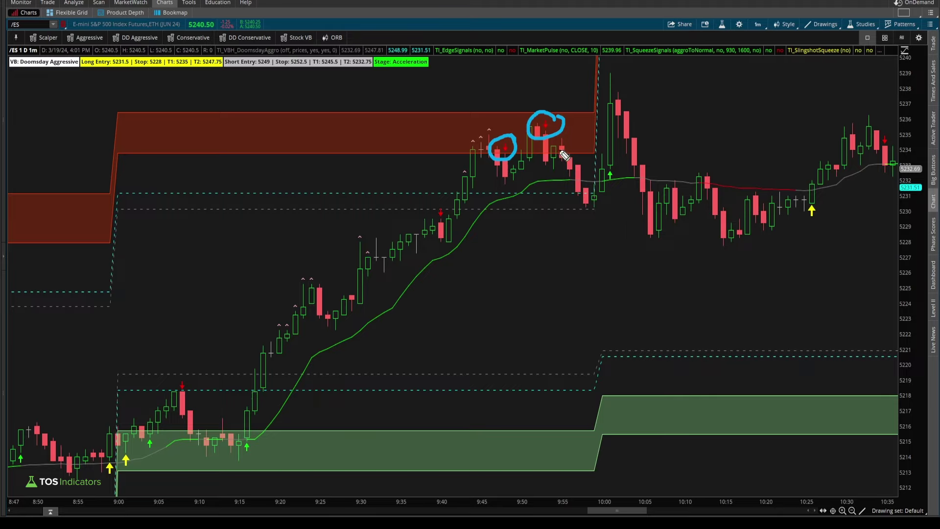
Step: Mark the red-zone candles and tall 10:00 candles' high, then clear the annotations
mouse_move(542, 152)
left_mouse_down()
mouse_move(527, 154)
mouse_move(620, 156)
left_mouse_up()
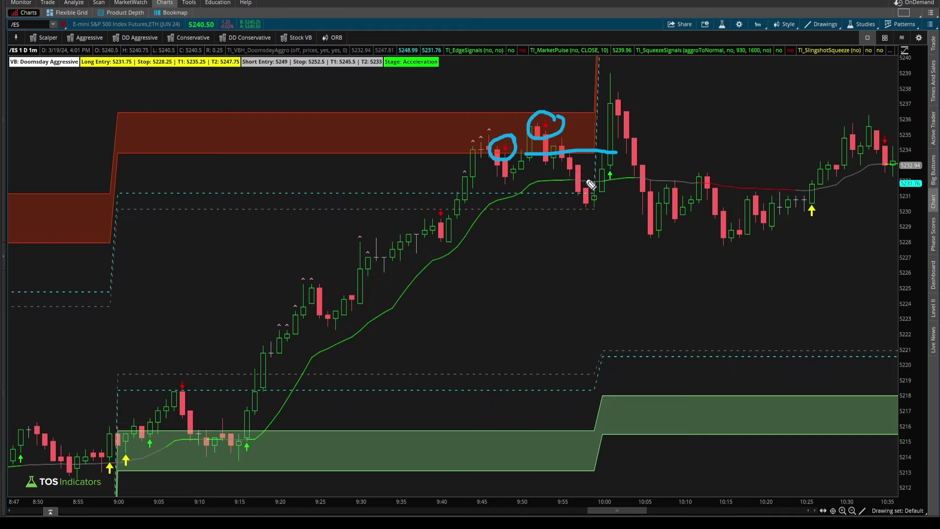
left_click_drag(568, 137, 592, 130)
mouse_move(632, 167)
left_mouse_down()
mouse_move(586, 120)
mouse_move(621, 177)
mouse_move(616, 83)
left_mouse_up()
key("Delete")
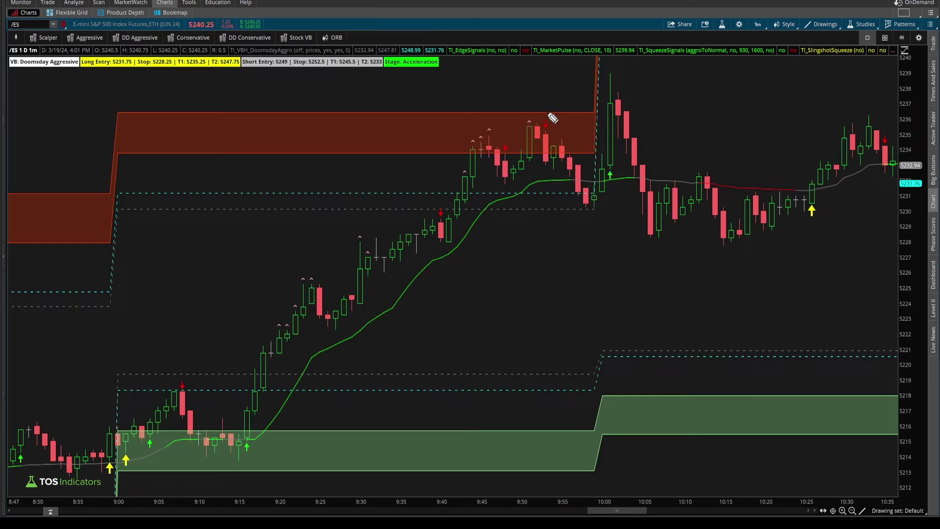
left_click_drag(539, 97, 620, 96)
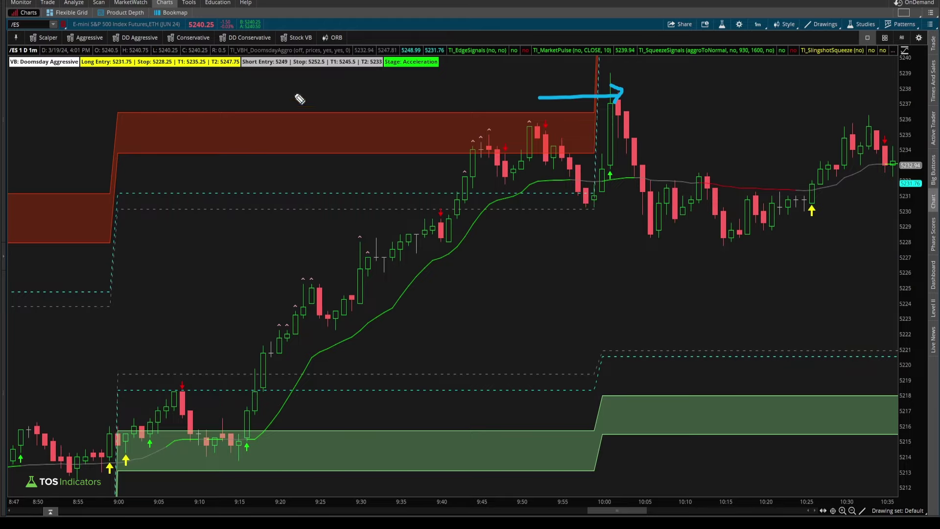
key("e")
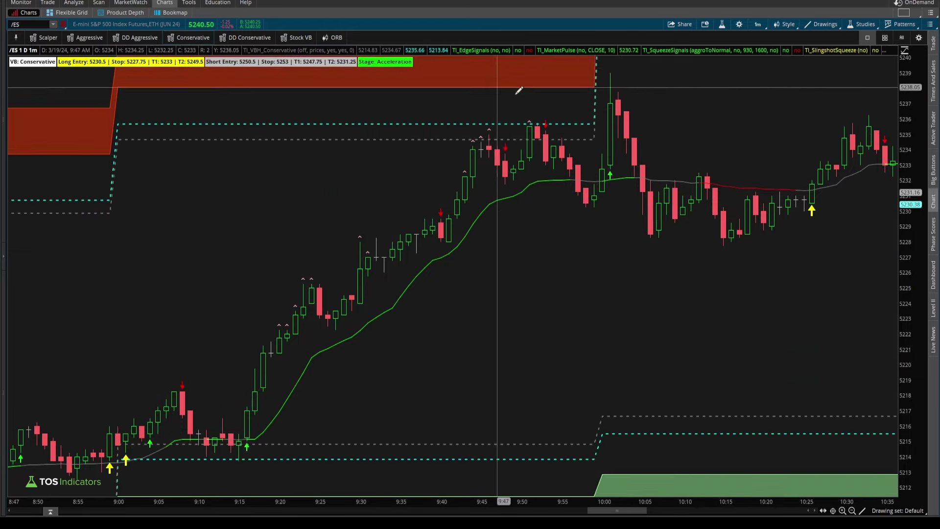
Step: Zoom out to 8:15–16:30 and mark Conservative as the pick over Scalper, Aggressive, DD Aggressive
left_click(853, 510)
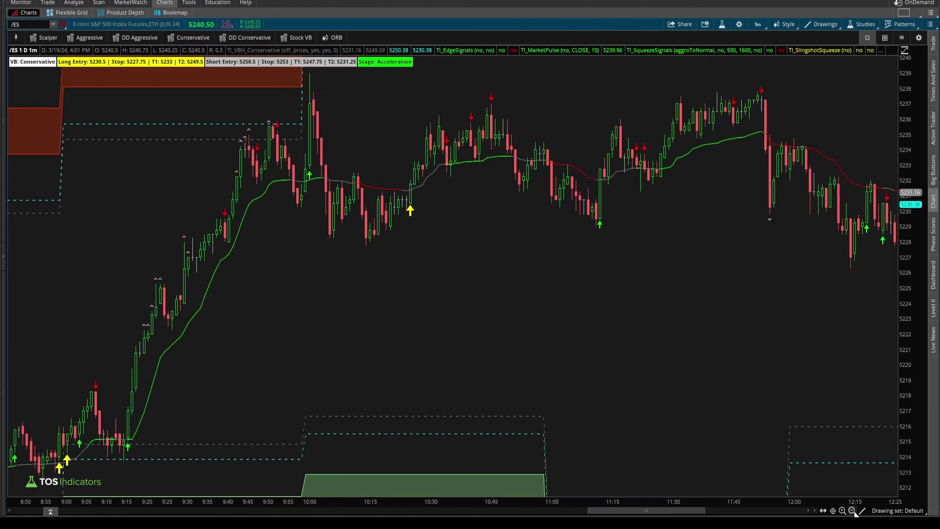
left_click(852, 511)
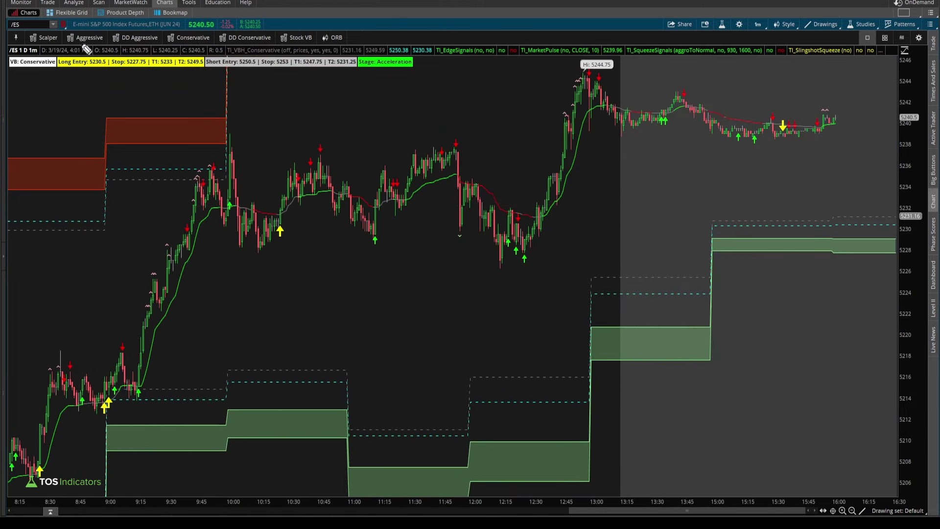
left_click_drag(80, 45, 83, 74)
left_click_drag(50, 28, 33, 49)
mouse_move(79, 29)
left_mouse_down()
mouse_move(100, 51)
mouse_move(144, 44)
left_mouse_up()
left_click_drag(144, 24, 133, 47)
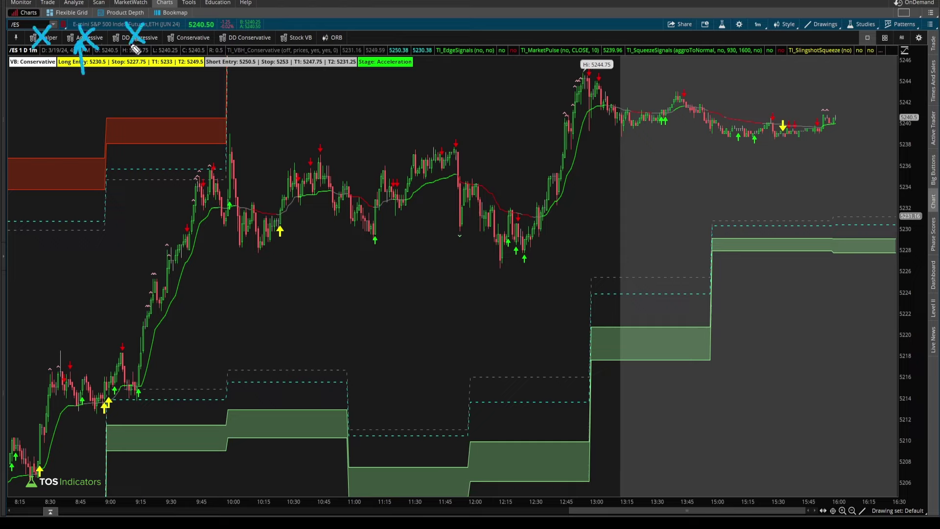
mouse_move(219, 37)
left_mouse_down()
mouse_move(179, 28)
mouse_move(206, 53)
mouse_move(224, 32)
left_mouse_up()
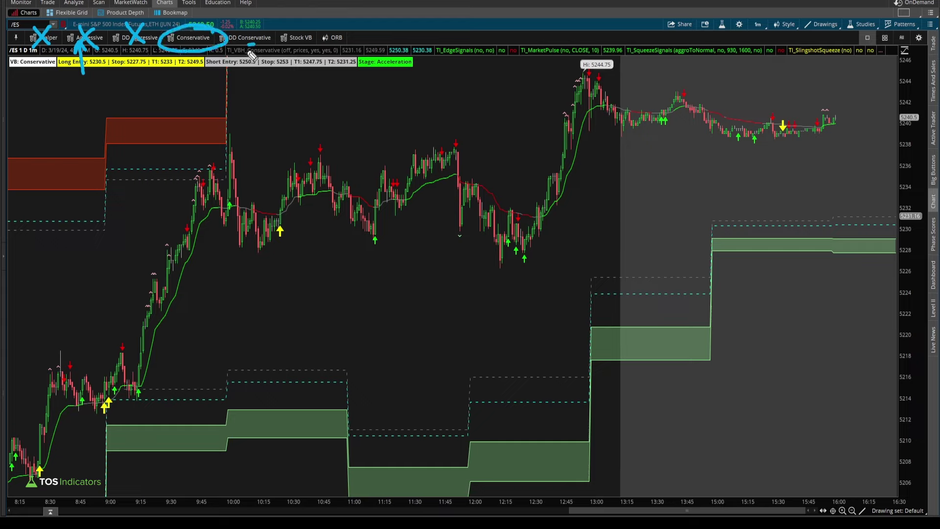
left_click_drag(275, 22, 277, 53)
key("Escape")
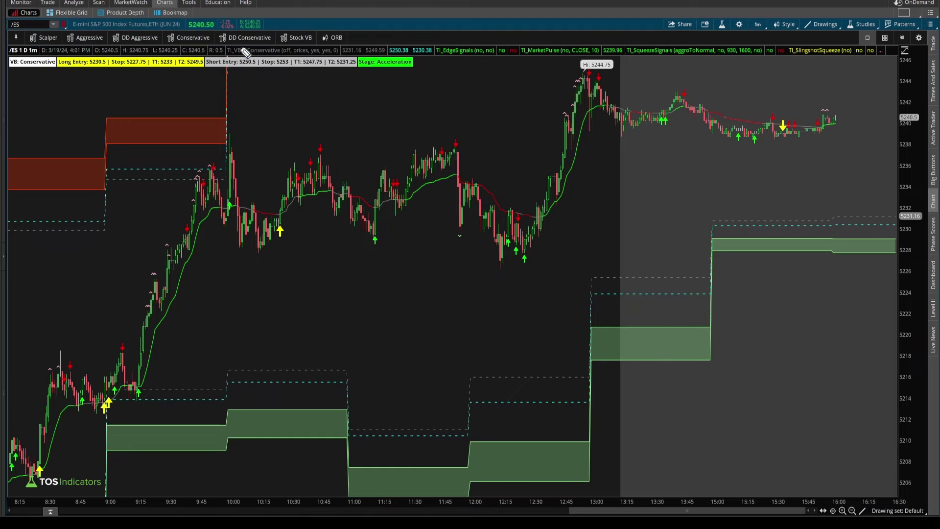
Step: Load /NQ and apply DD Conservative, then the Conservative volatility-box preset
left_click(26, 25)
type("/NQ")
key("Return")
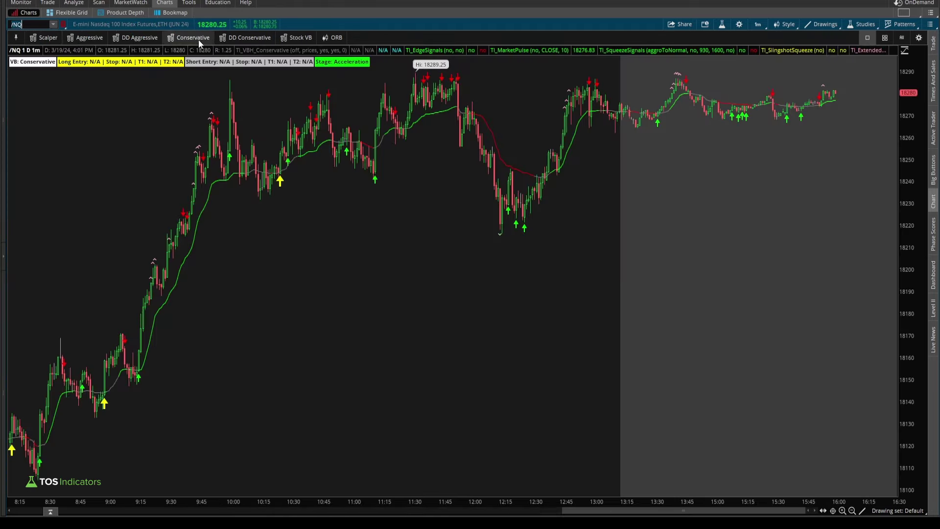
left_click(243, 35)
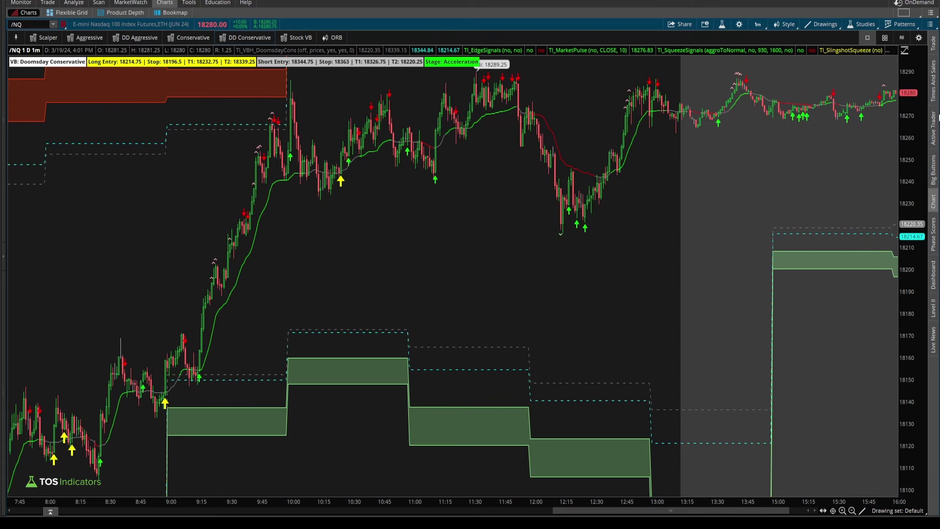
left_click(192, 36)
Step: Trace the dashed level near 18252 and sketch an arrow, clearing both, while adjusting the time axis
mouse_move(180, 150)
left_mouse_down()
mouse_move(240, 149)
mouse_move(233, 85)
mouse_move(242, 98)
mouse_move(221, 101)
left_mouse_up()
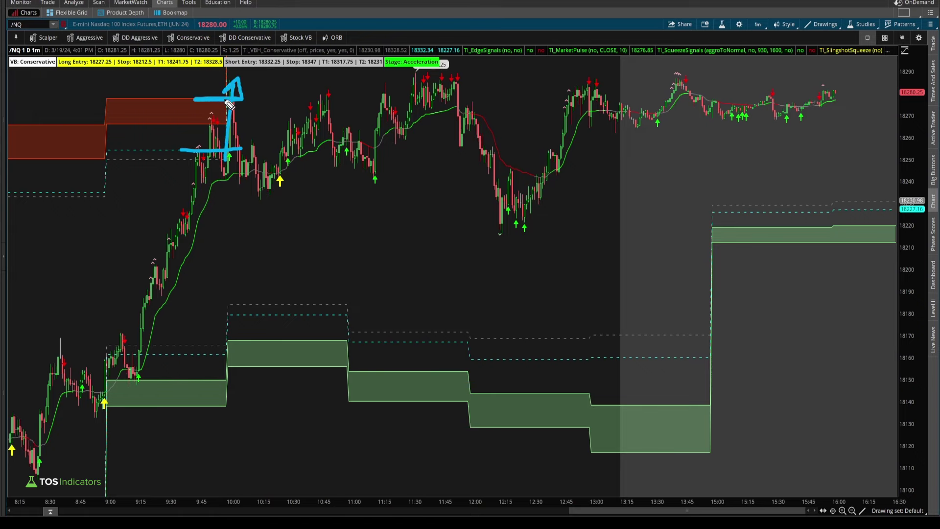
key("Escape")
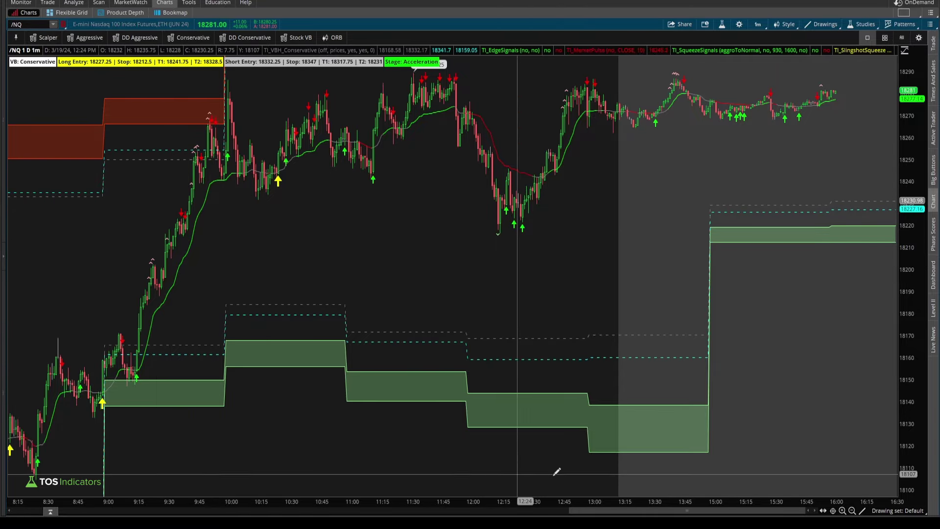
left_click_drag(619, 513, 491, 513)
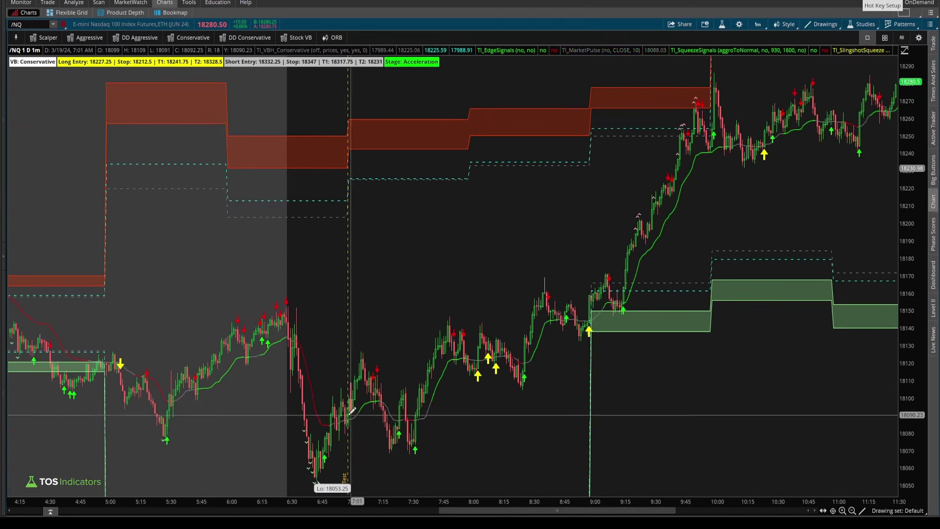
mouse_move(442, 406)
left_mouse_down()
mouse_move(521, 407)
mouse_move(516, 424)
left_mouse_up()
key("Escape")
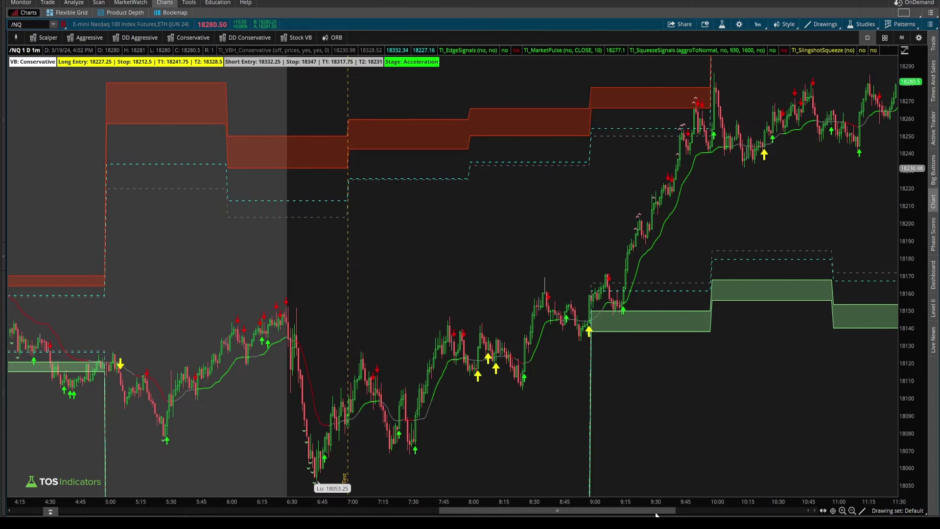
left_click_drag(673, 511, 807, 511)
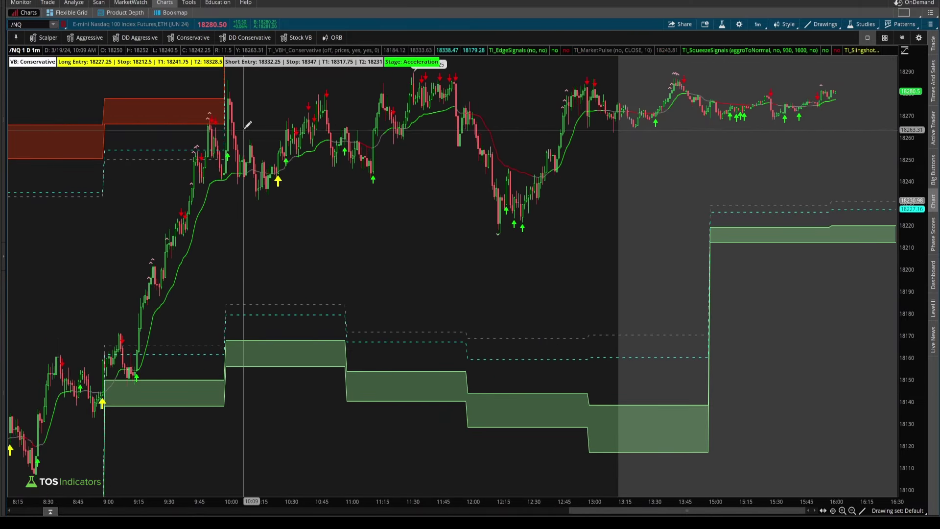